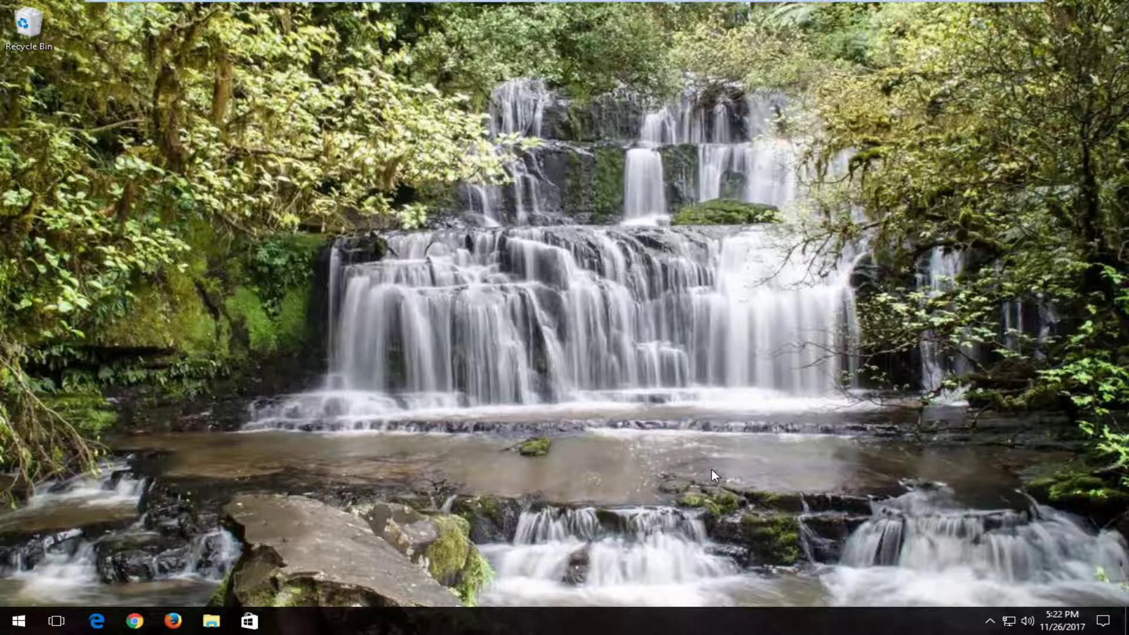
Search the Start menu for 'system restore' to find Create a restore point.
key(super)
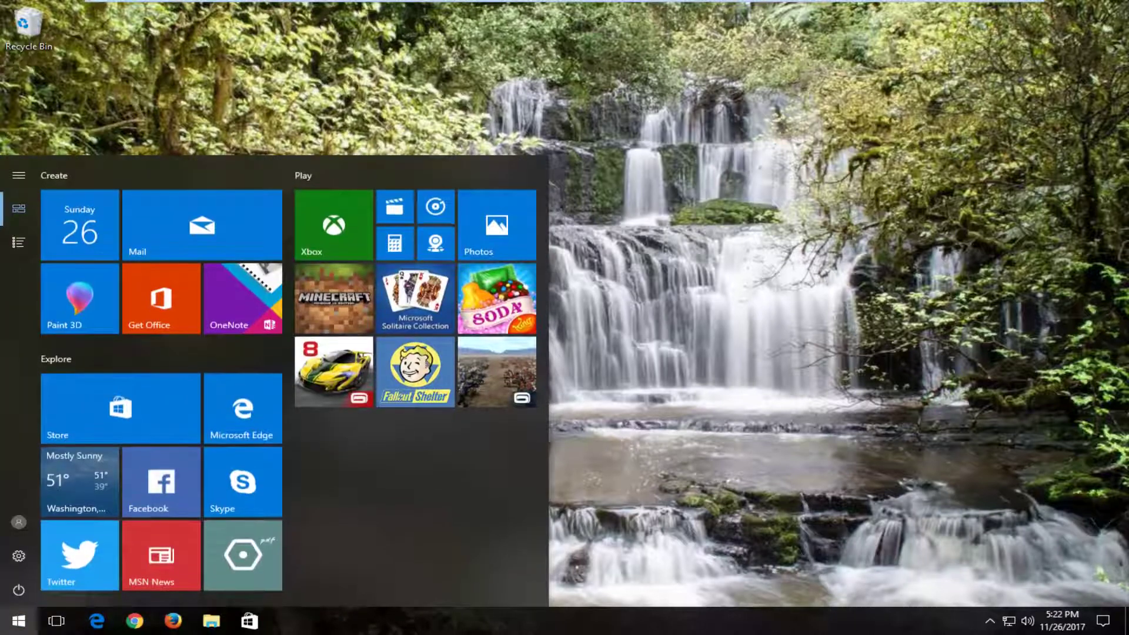
key(super)
text(system restore)
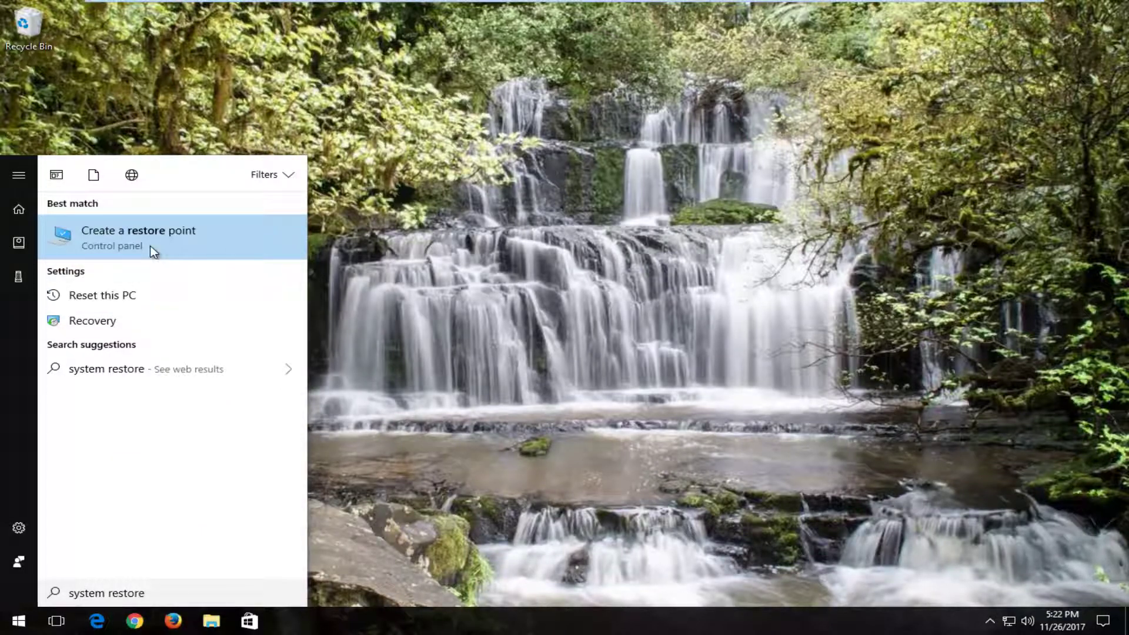
Launch System Restore and choose the 11/26/2017 'Before Update' restore point on Local Disk C.
click(151, 246)
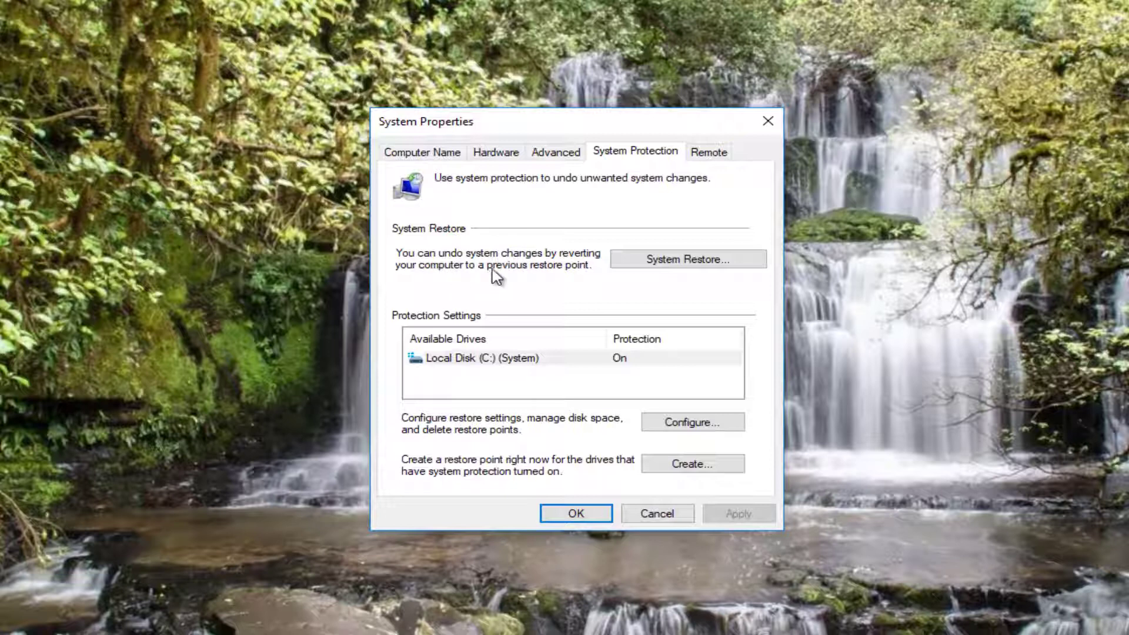
click(672, 263)
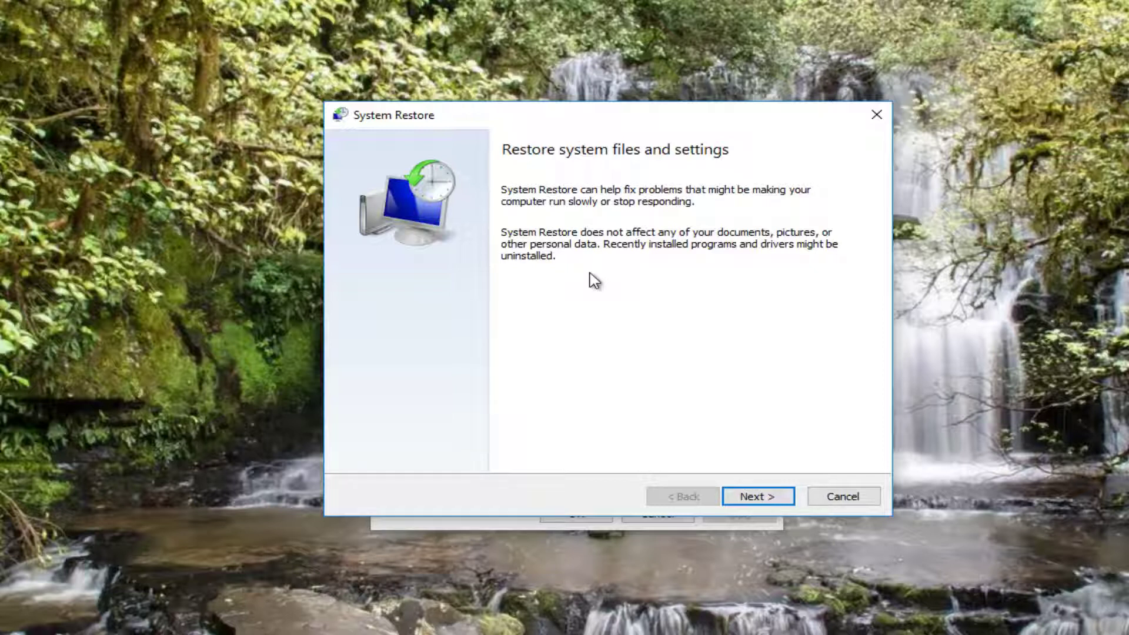
click(756, 497)
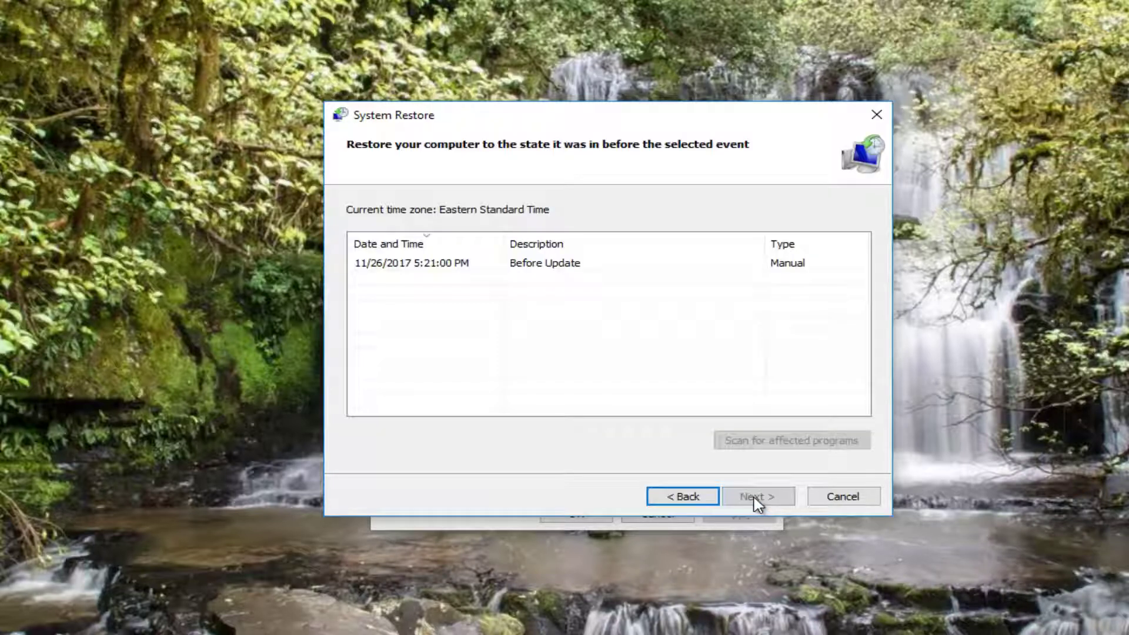
click(385, 265)
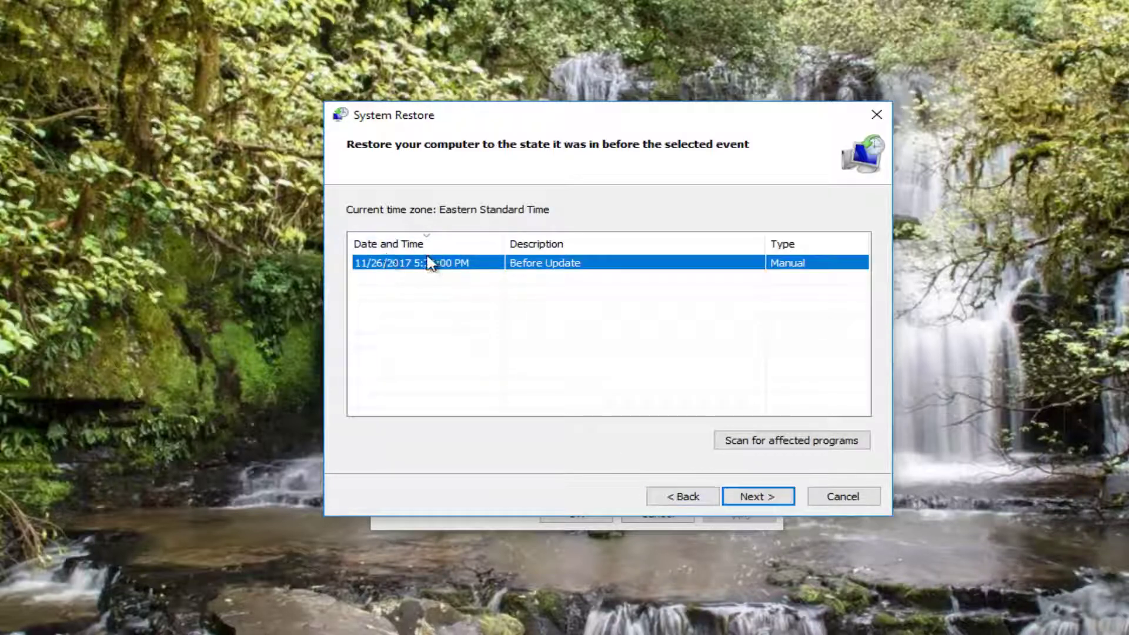
click(756, 496)
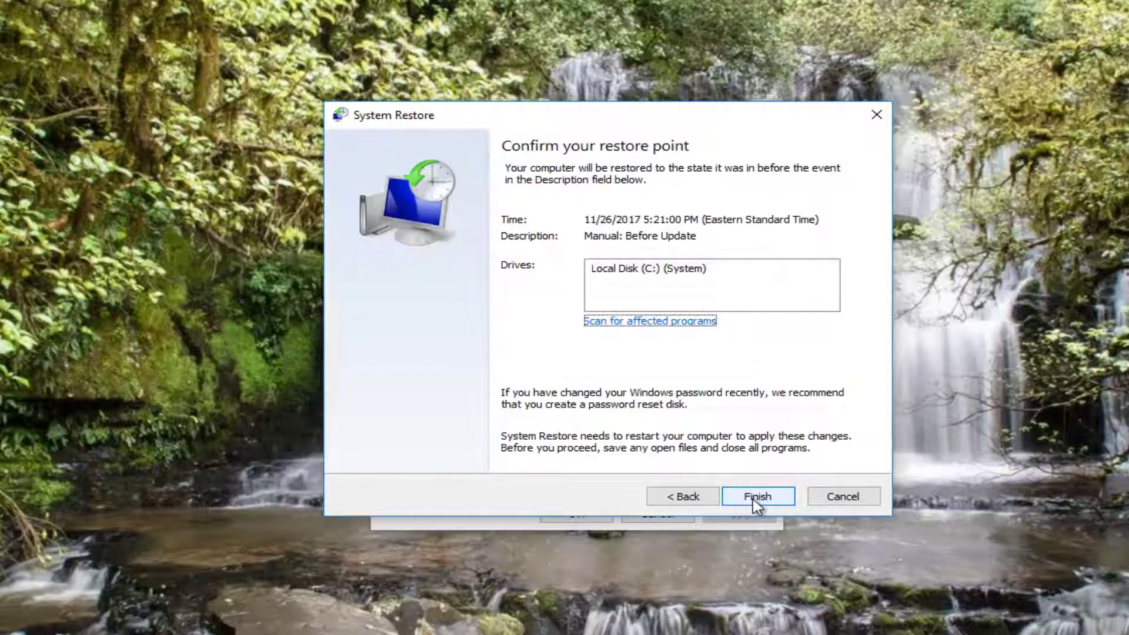
Finish the wizard to request restoring to the 'Before Update' point.
click(756, 496)
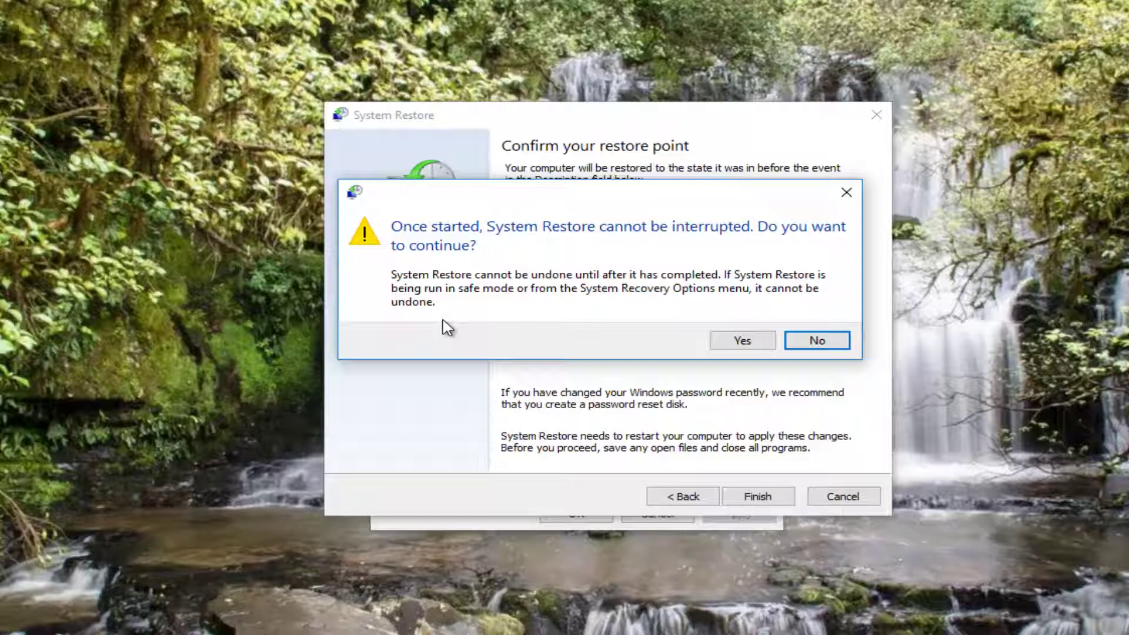
Accept the uninterruptible-restore warning so the PC restarts and restores to 'Before Update'.
click(723, 343)
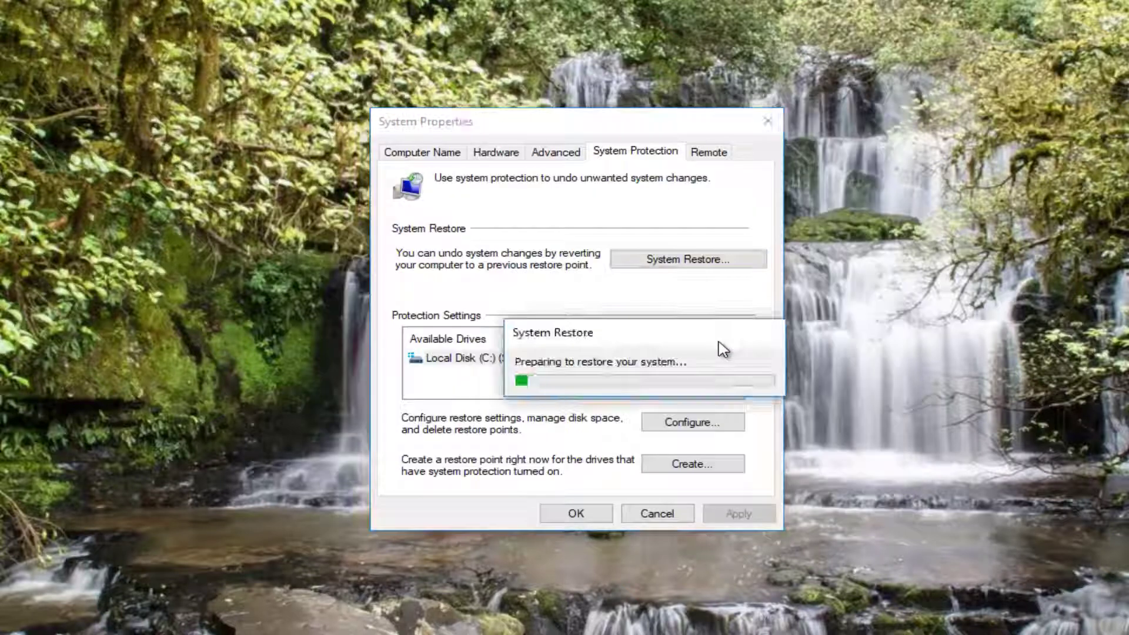